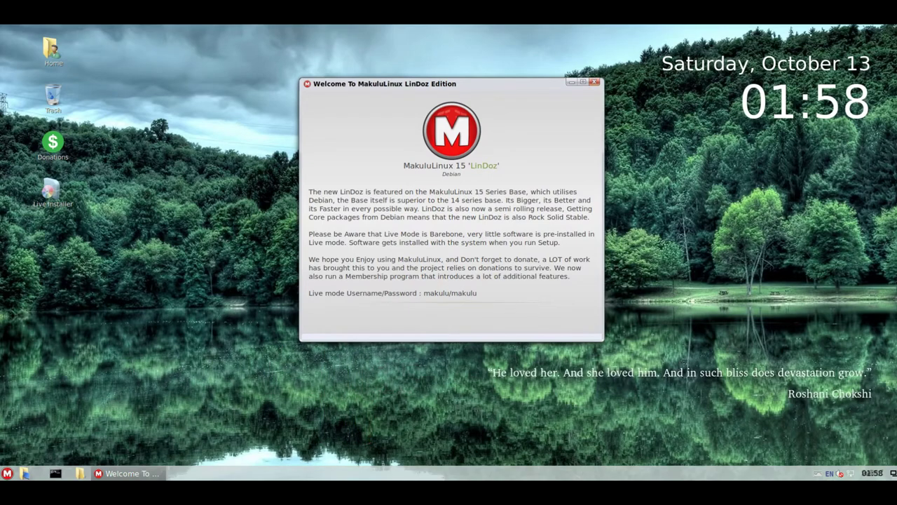
# Step: Close the welcome window, and show the Home folder in an unmaximized, widened window moved nearer the desktop icons
pyautogui.hotkey('alt', 'F4')
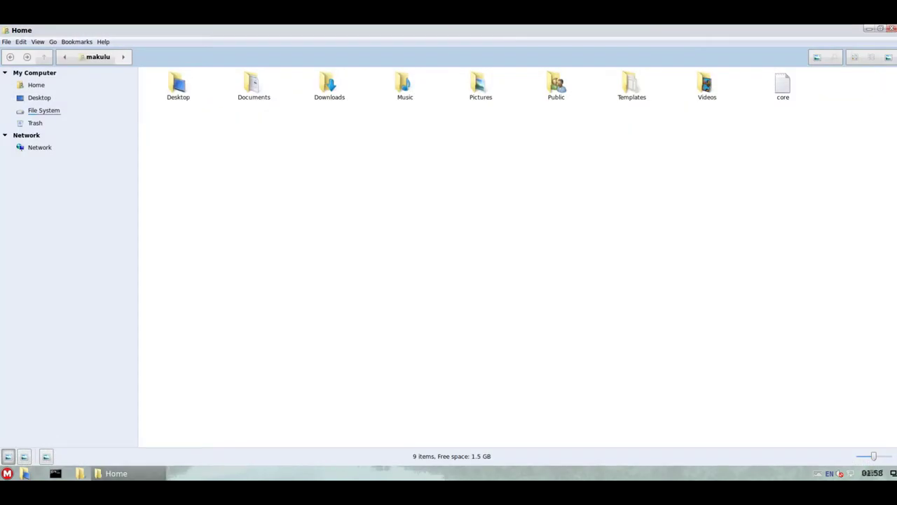
pyautogui.click(880, 29)
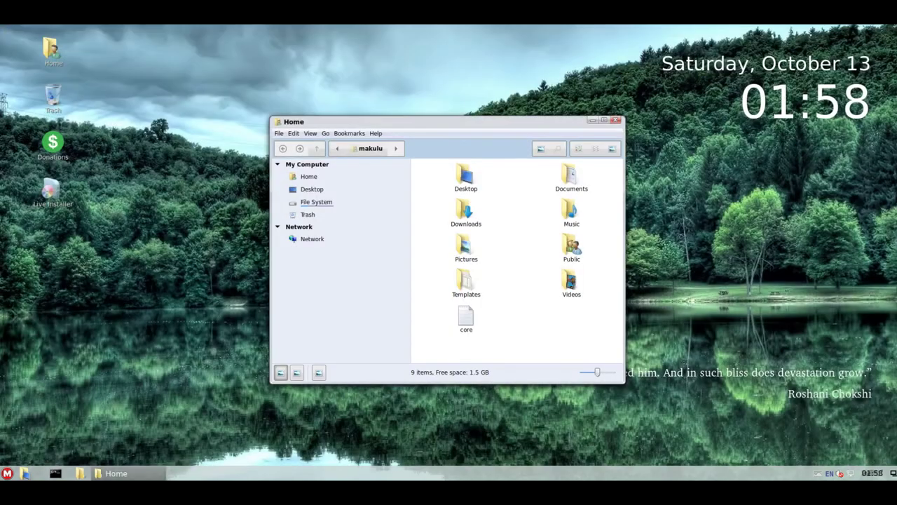
pyautogui.moveTo(624, 383); pyautogui.dragTo(791, 386)
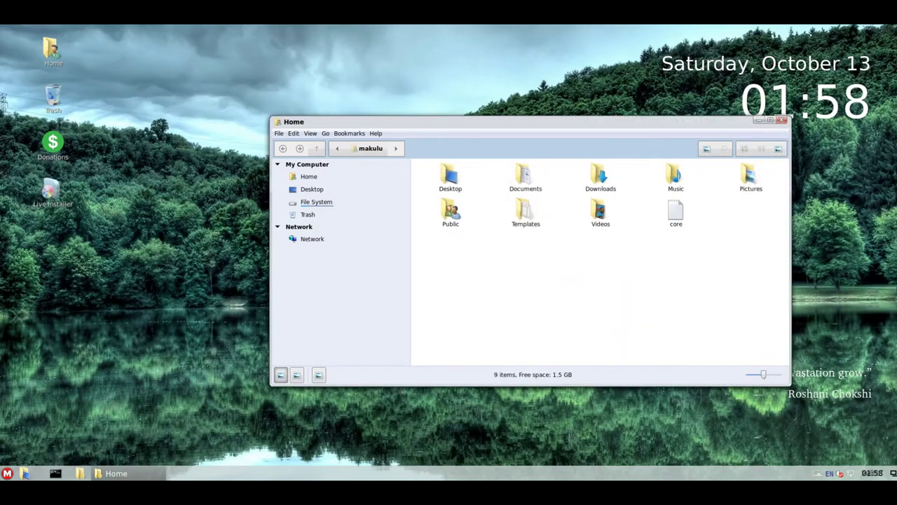
pyautogui.moveTo(490, 121); pyautogui.dragTo(416, 77)
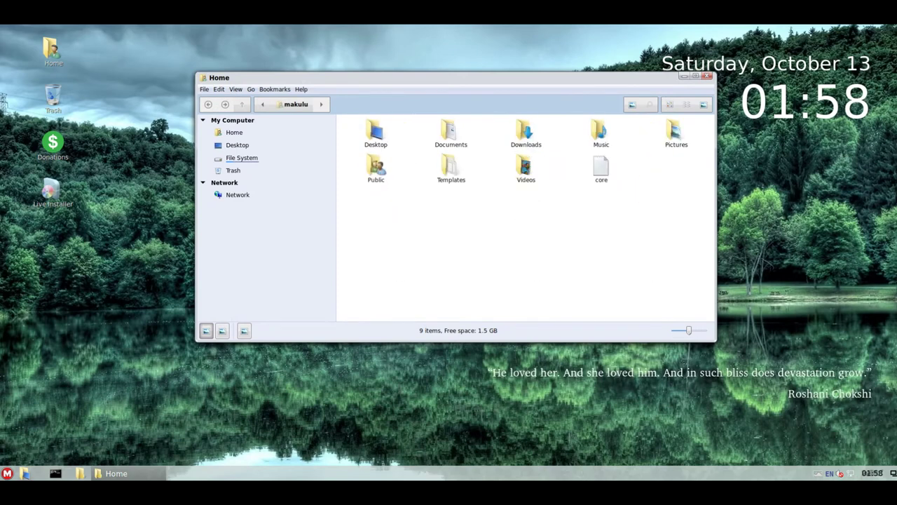
# Step: Look through the Desktop, Home, Trash and Network locations in the file manager and close its window
pyautogui.click(237, 145)
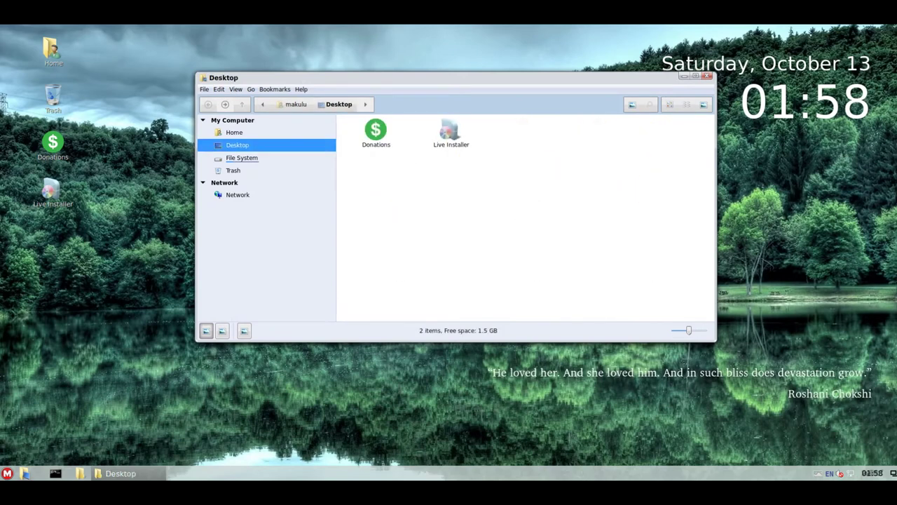
pyautogui.hotkey('alt', 'Left')
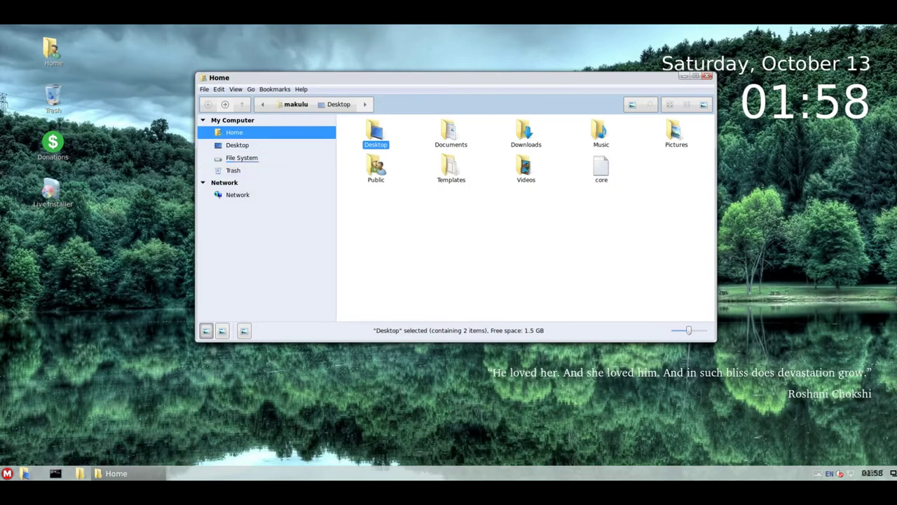
pyautogui.click(233, 171)
pyautogui.click(237, 194)
pyautogui.hotkey('ctrl', 'w')
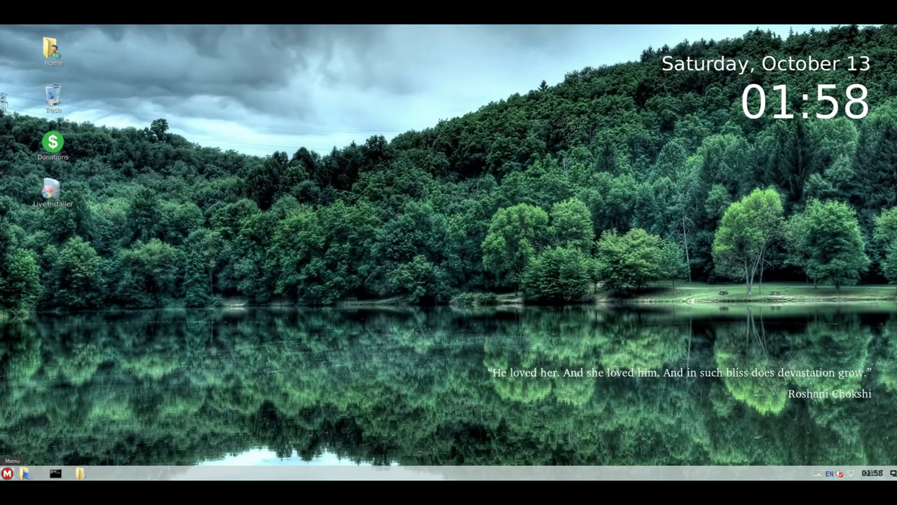
# Step: Launch System Monitor, examine the CPU, memory and network resource graphs in a narrower, taller window, and close it
pyautogui.click(7, 473)
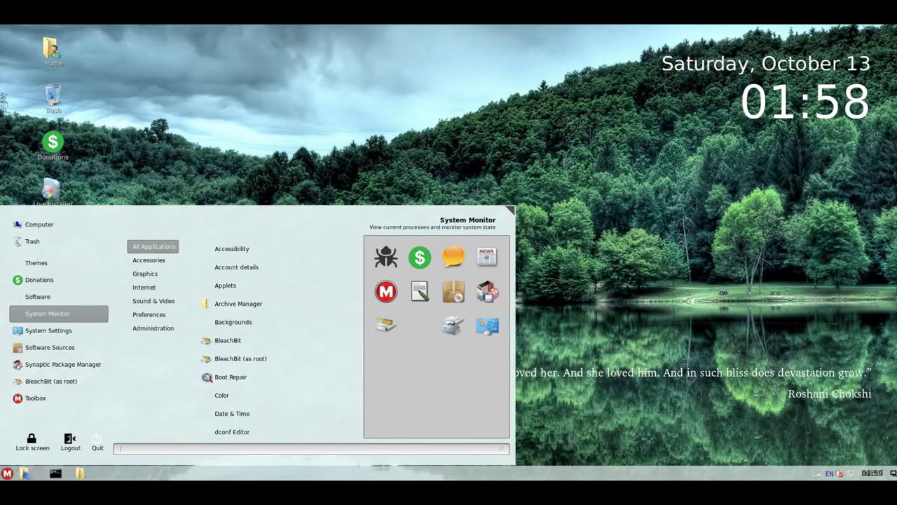
pyautogui.press('Return')
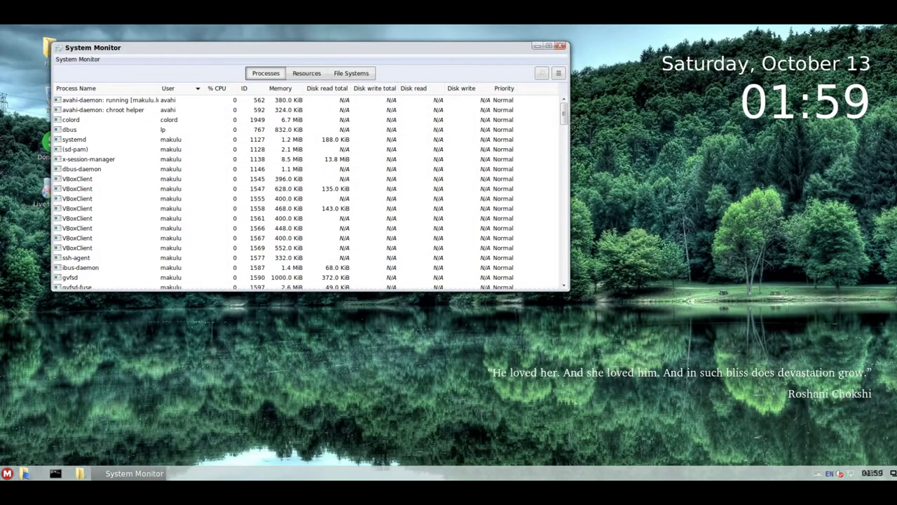
pyautogui.moveTo(569, 289); pyautogui.dragTo(533, 351)
pyautogui.click(288, 73)
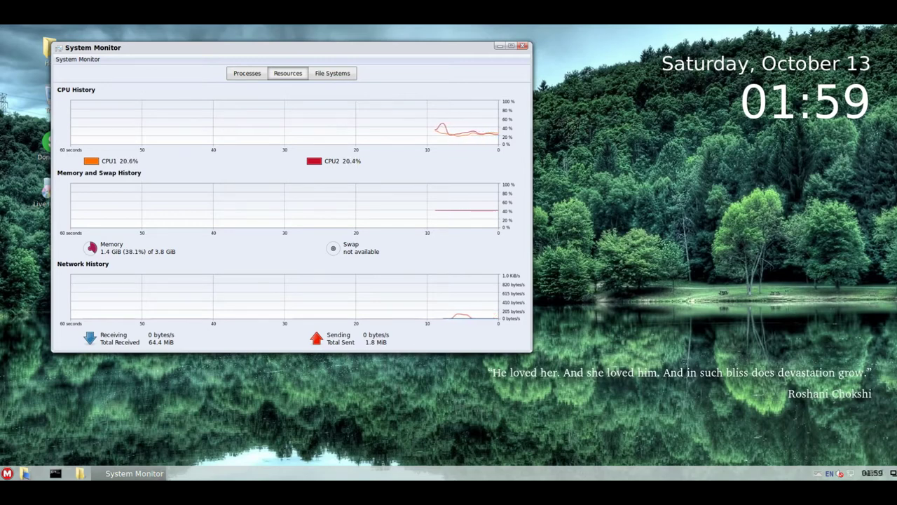
pyautogui.hotkey('alt', 'F4')
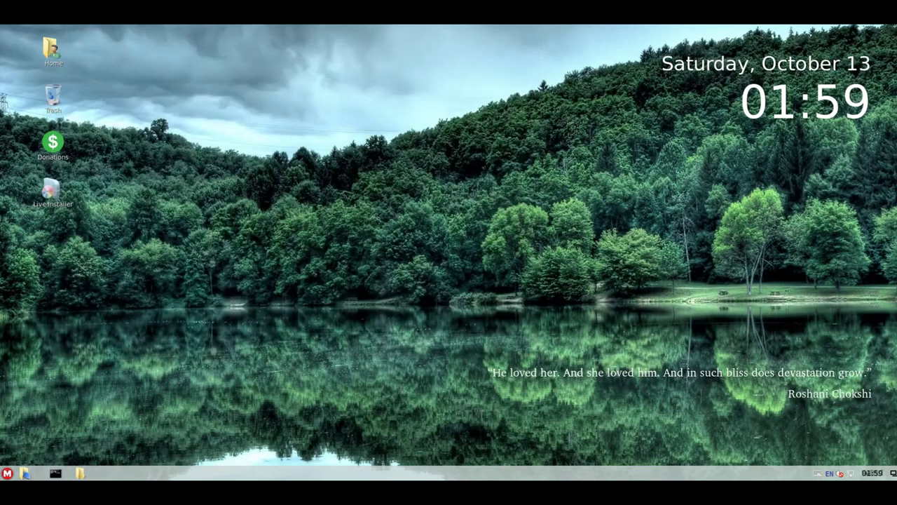
# Step: Browse the application categories in the main menu, from Accessories through Administration
pyautogui.click(7, 473)
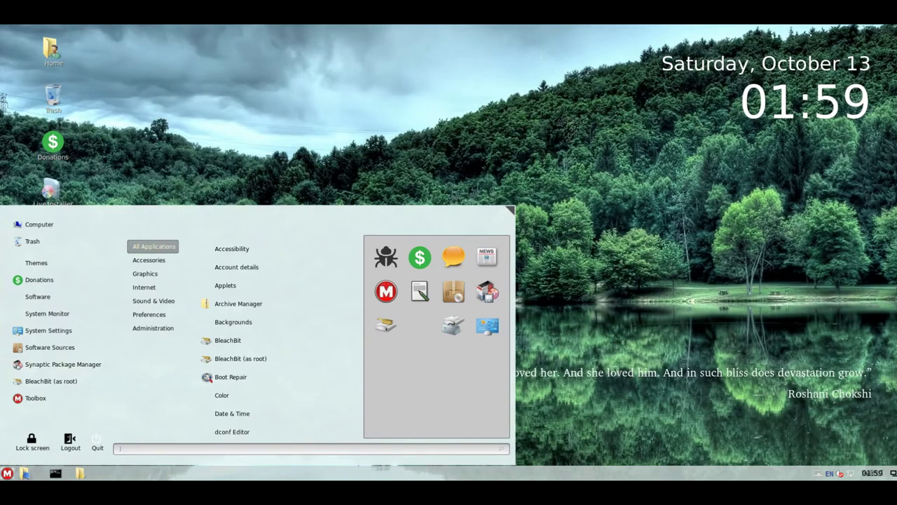
pyautogui.moveTo(149, 260)
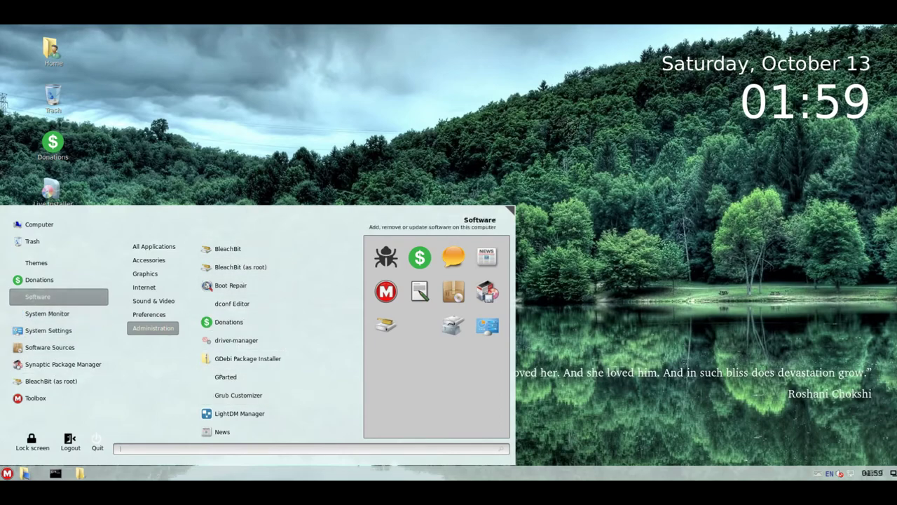
pyautogui.press('Escape')
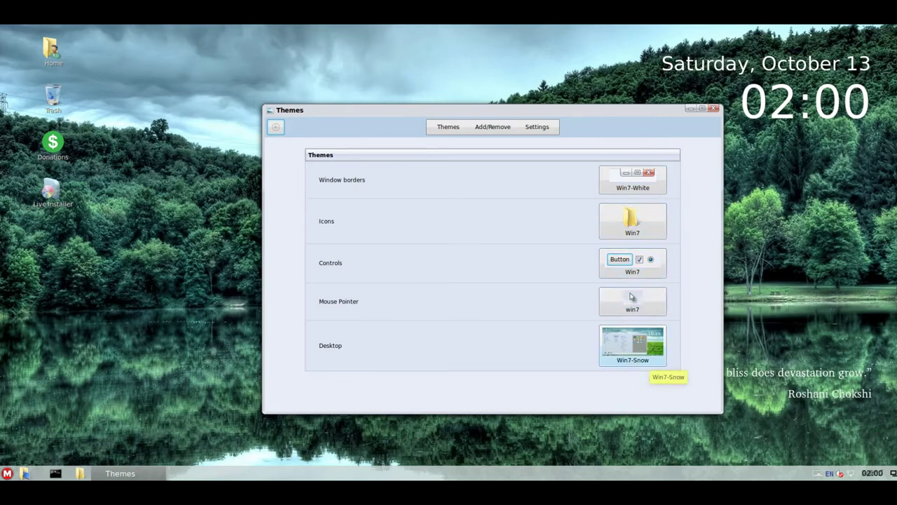
# Step: Set the desktop theme to Win10 and check how the main menu looks with it
pyautogui.click(633, 345)
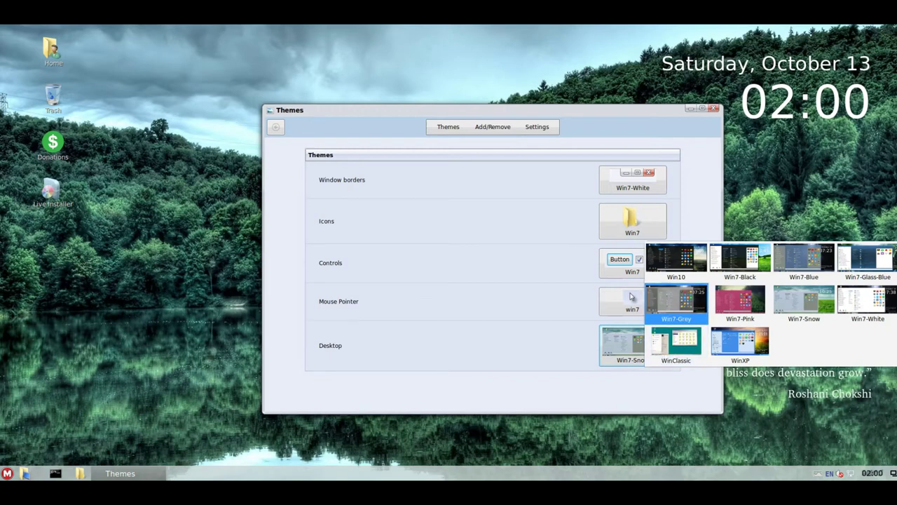
pyautogui.press('Return')
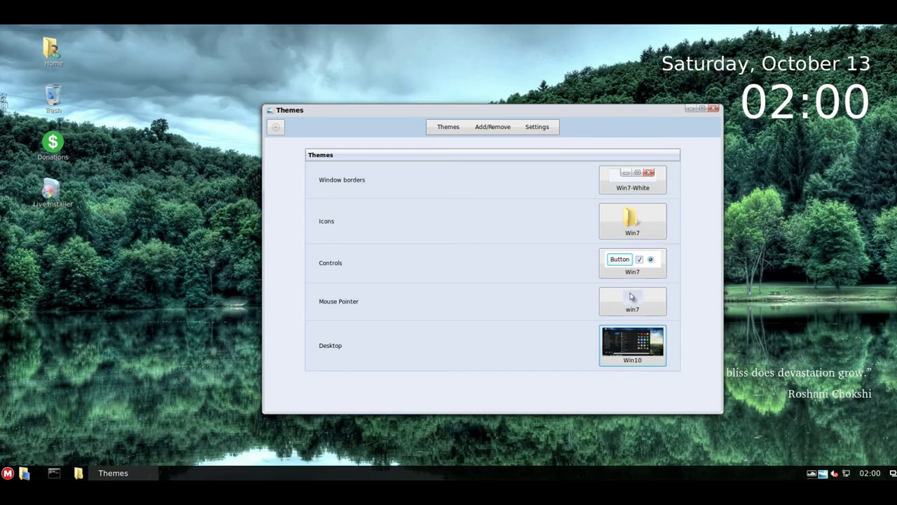
pyautogui.press('super')
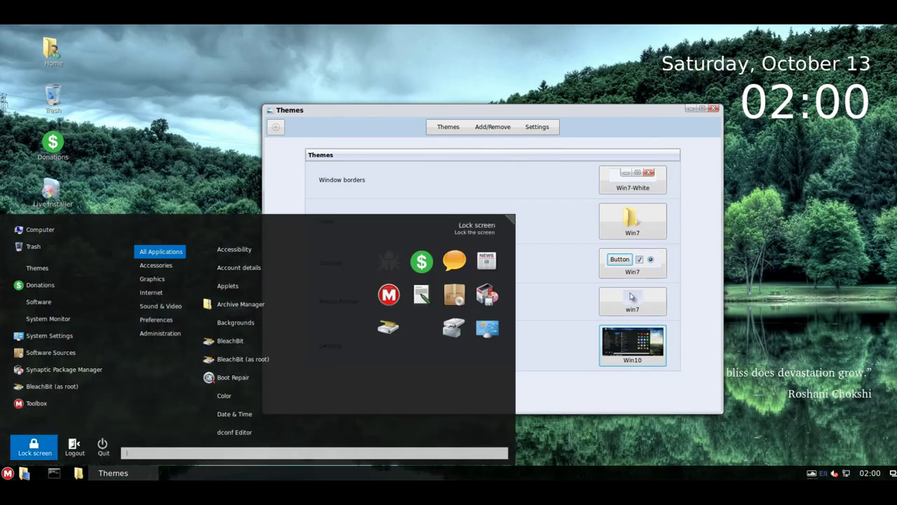
pyautogui.press('Escape')
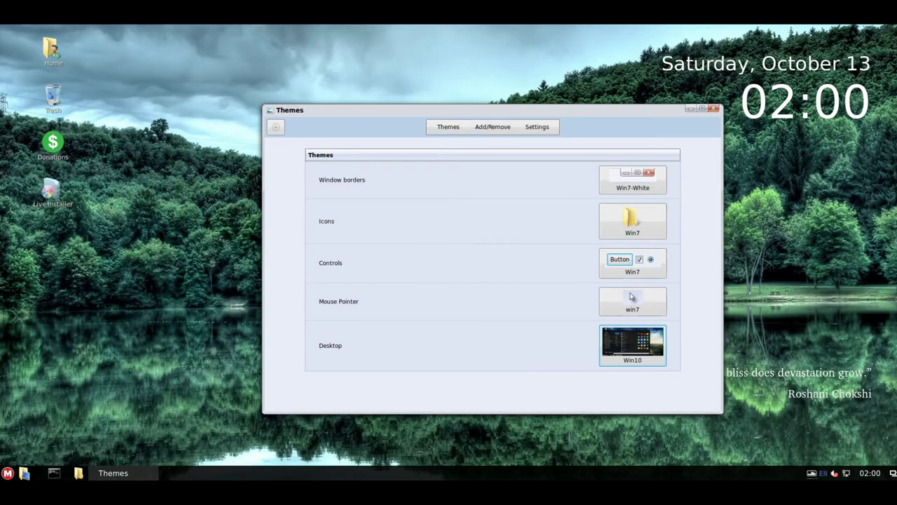
# Step: Browse the downloadable themes sorted by popularity, dismissing the cache update offer, and close the Themes window
pyautogui.click(492, 126)
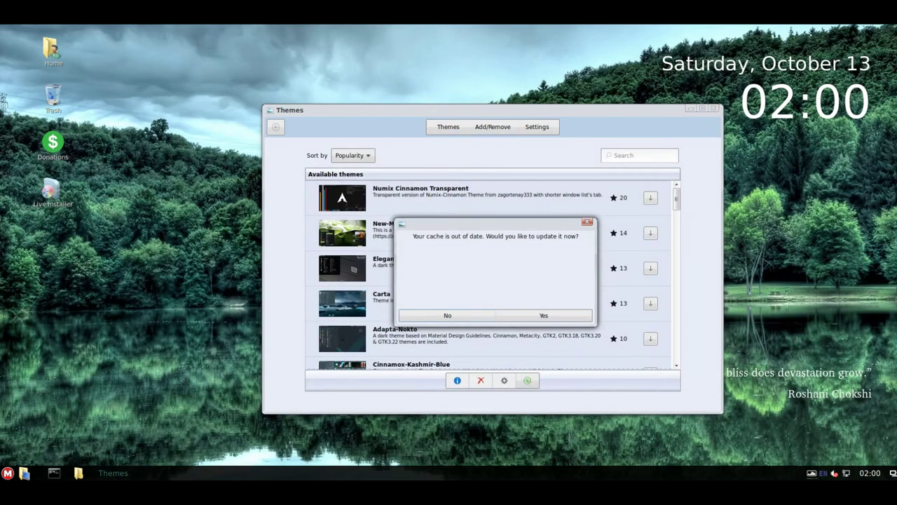
pyautogui.press('Return')
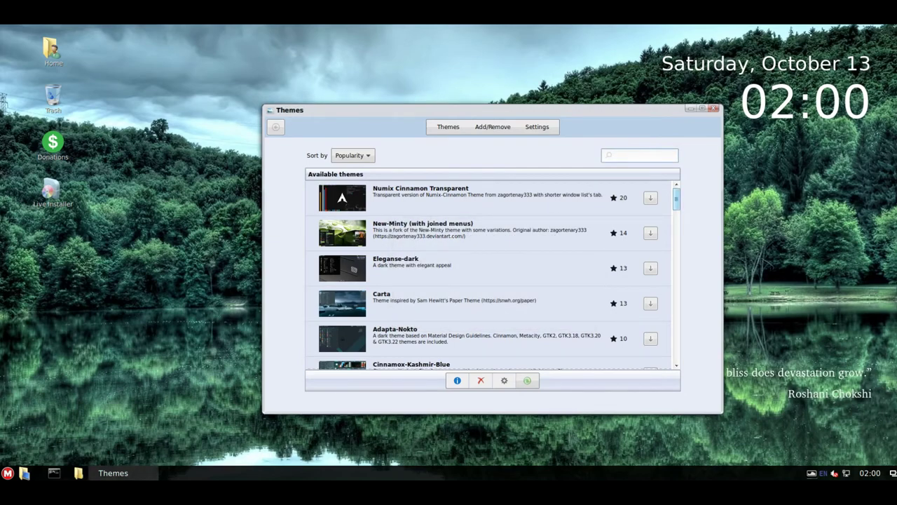
pyautogui.scroll(-3, 488, 275)
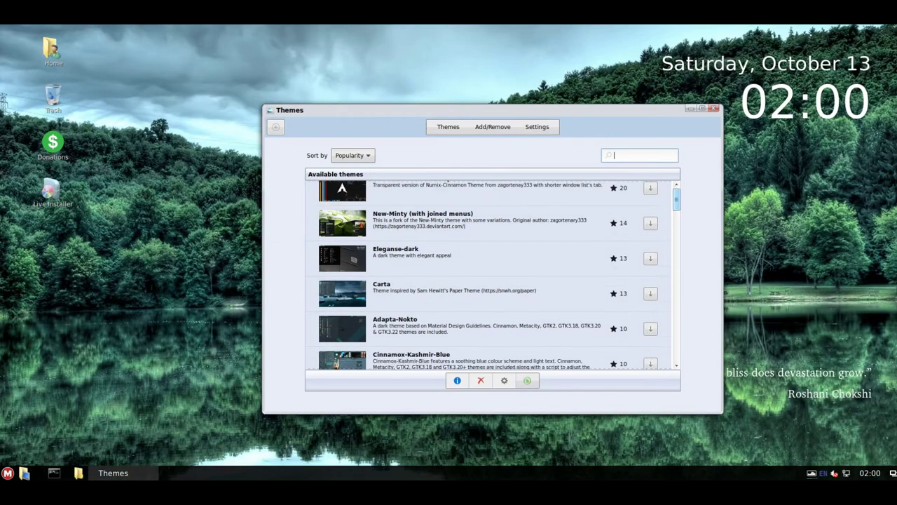
pyautogui.scroll(-2, 488, 275)
pyautogui.scroll(-2, 488, 275)
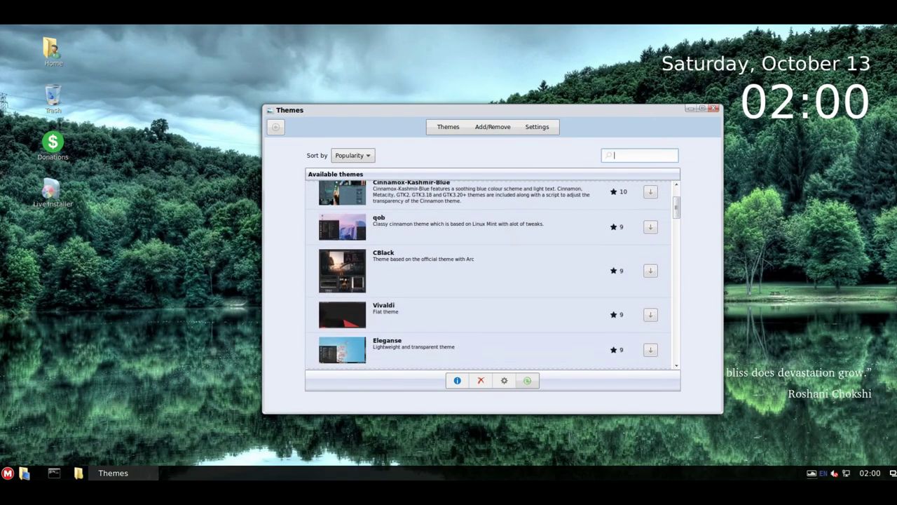
pyautogui.hotkey('alt', 'F4')
# Step: Open the desktop background chooser and set the large oak tree with the lit doorway as wallpaper
pyautogui.rightClick(278, 180)
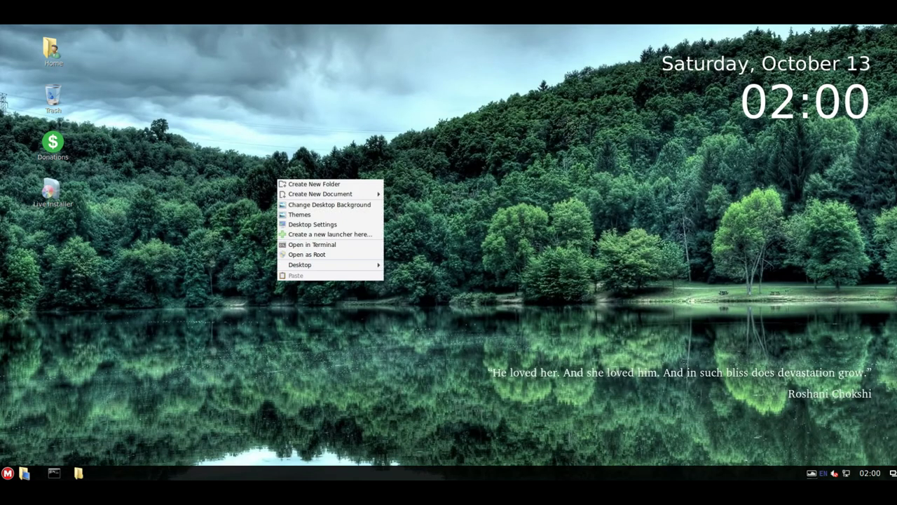
pyautogui.moveTo(329, 193)
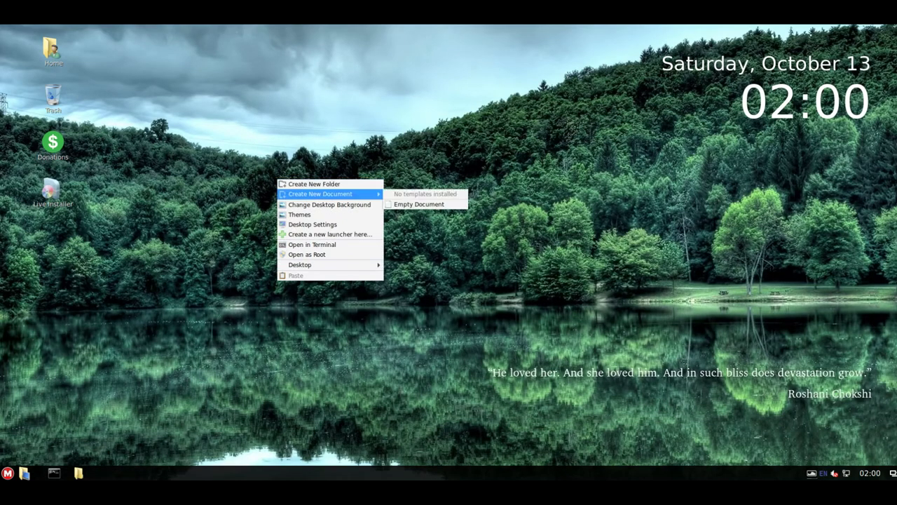
pyautogui.click(330, 204)
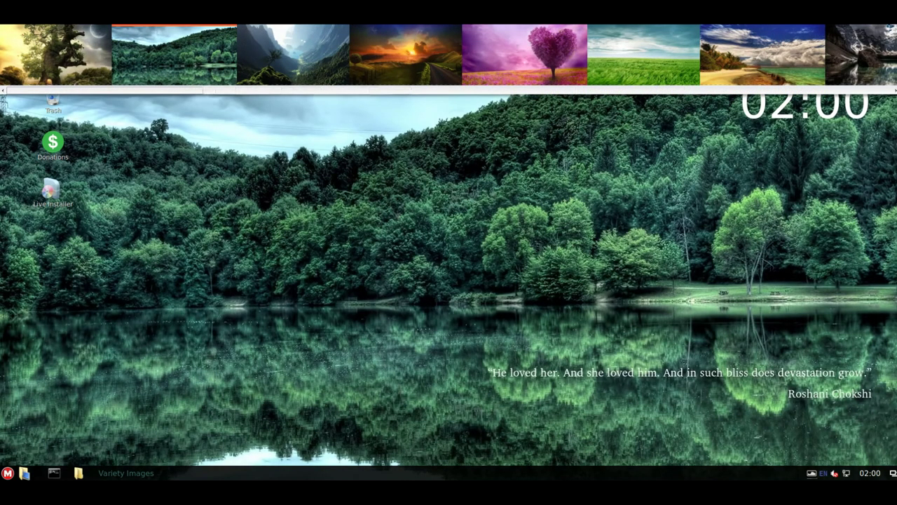
pyautogui.click(56, 55)
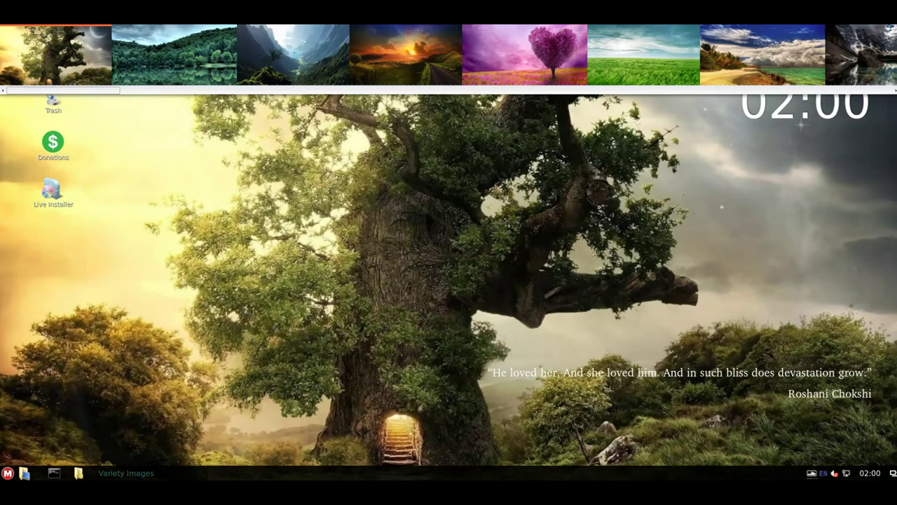
# Step: Look over the desktop's icon size and arrangement options and the main menu without changing anything
pyautogui.rightClick(293, 195)
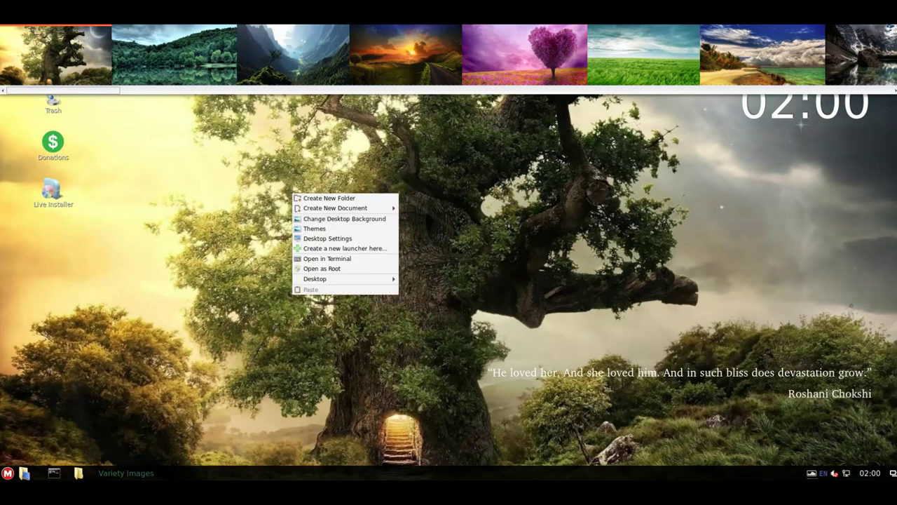
pyautogui.moveTo(322, 278)
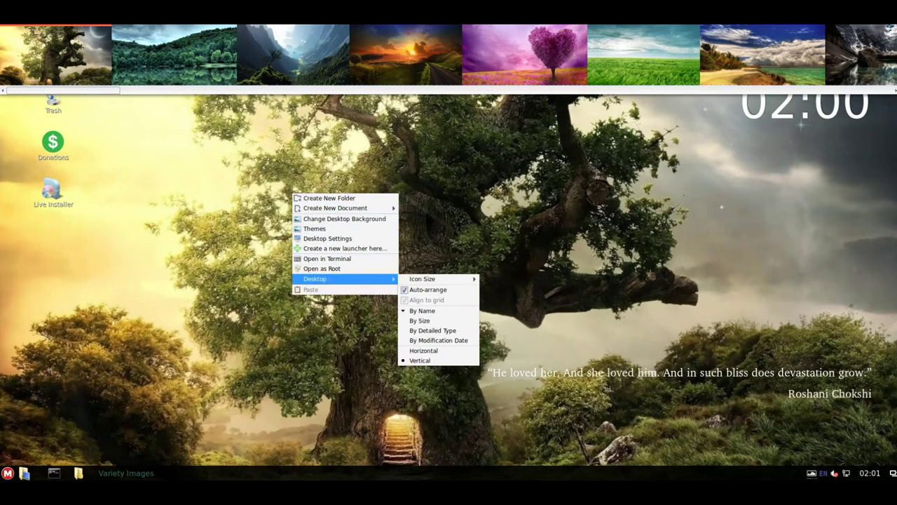
pyautogui.press('Escape')
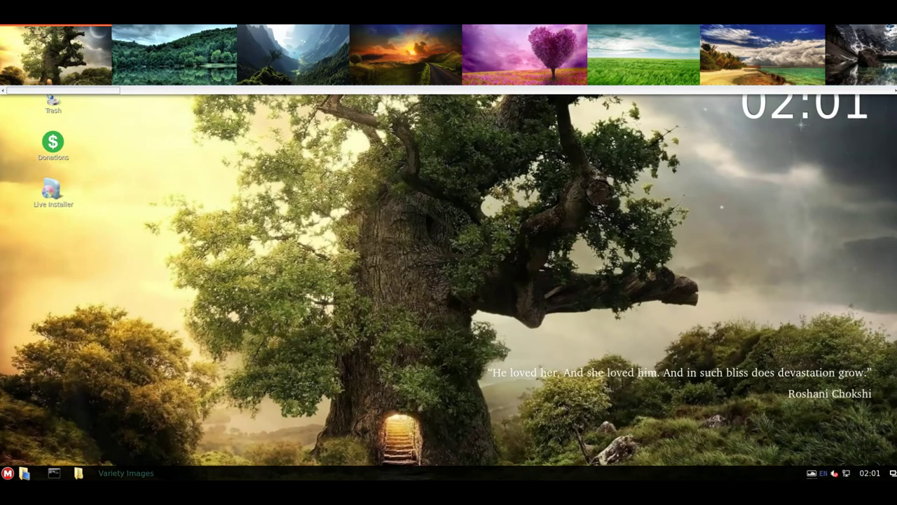
pyautogui.press('super')
pyautogui.press('Escape')
# Step: Try the beach, green field and purple heart-shaped tree wallpapers, and set the forested valley image as the background
pyautogui.click(762, 54)
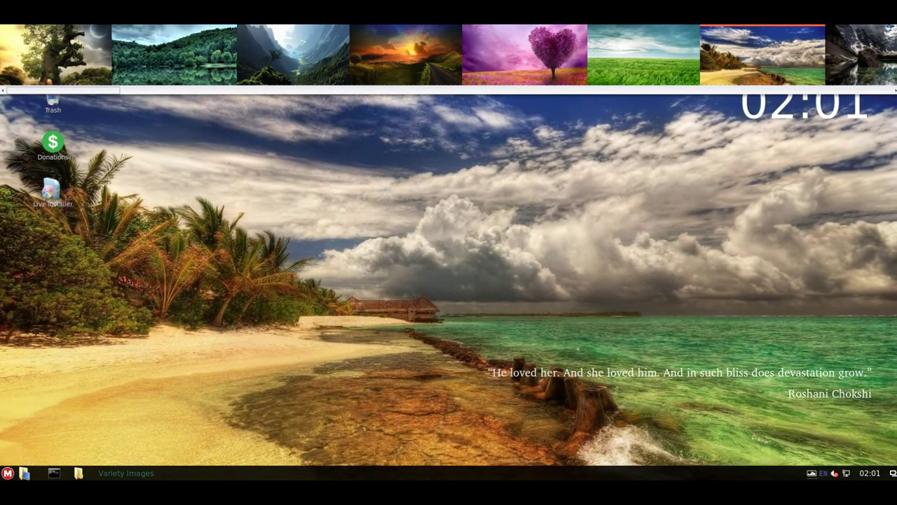
pyautogui.click(643, 54)
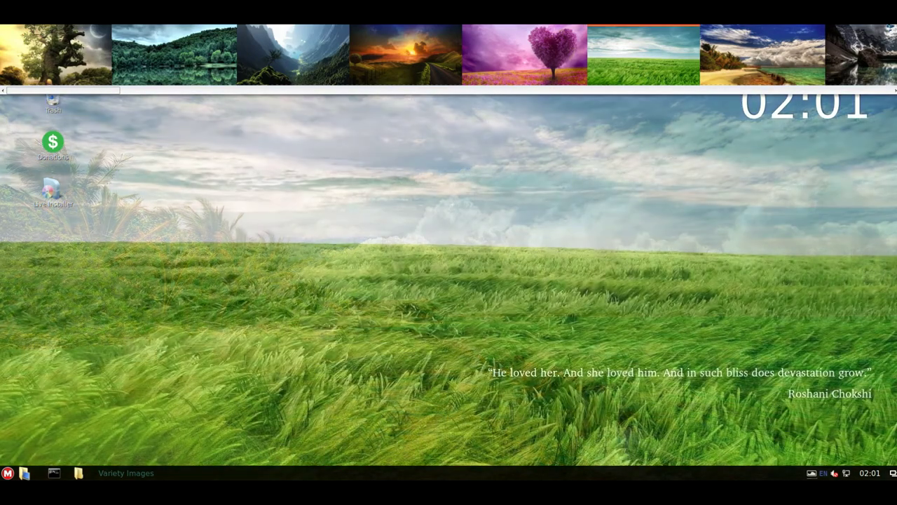
pyautogui.click(524, 55)
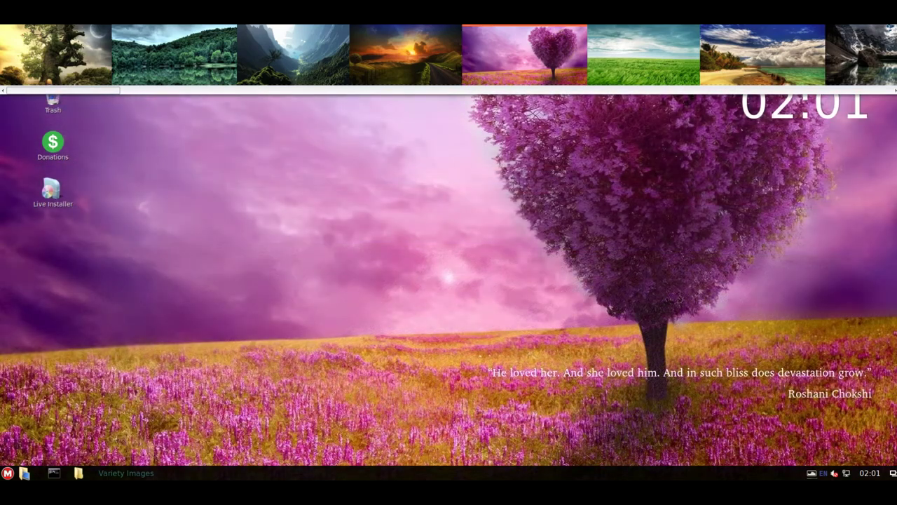
pyautogui.click(406, 54)
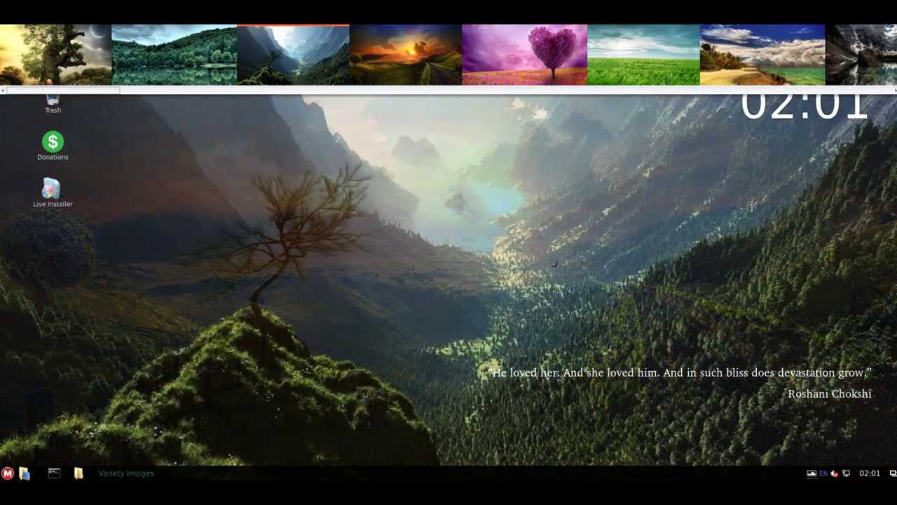
# Step: Check the options available for the forested valley wallpaper thumbnail and close the wallpaper selector
pyautogui.rightClick(314, 62)
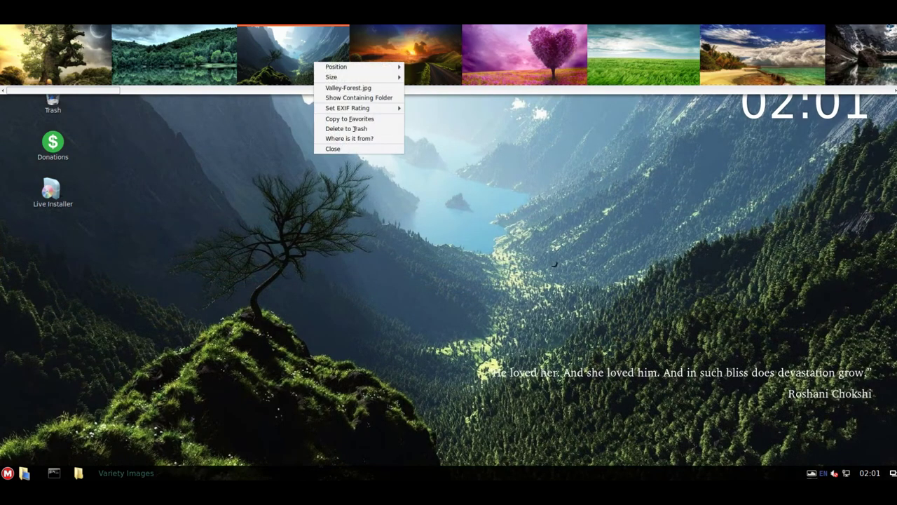
pyautogui.moveTo(336, 66)
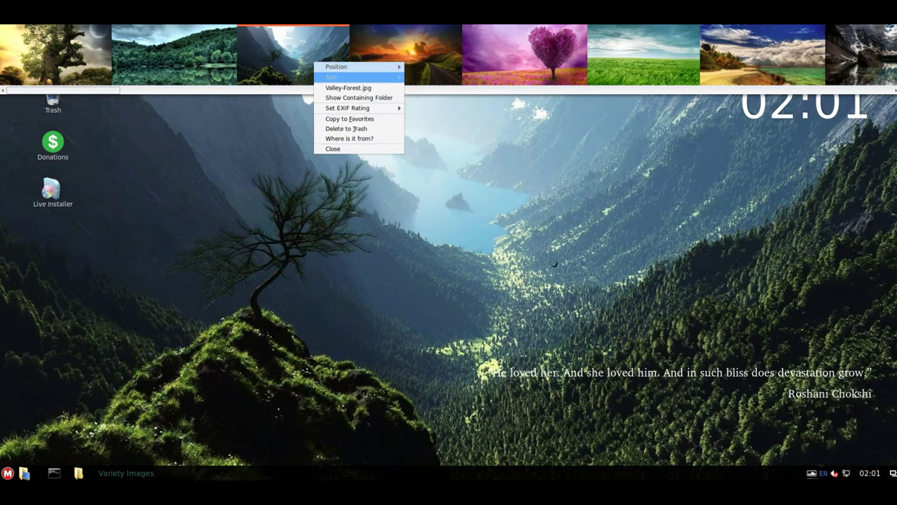
pyautogui.moveTo(347, 108)
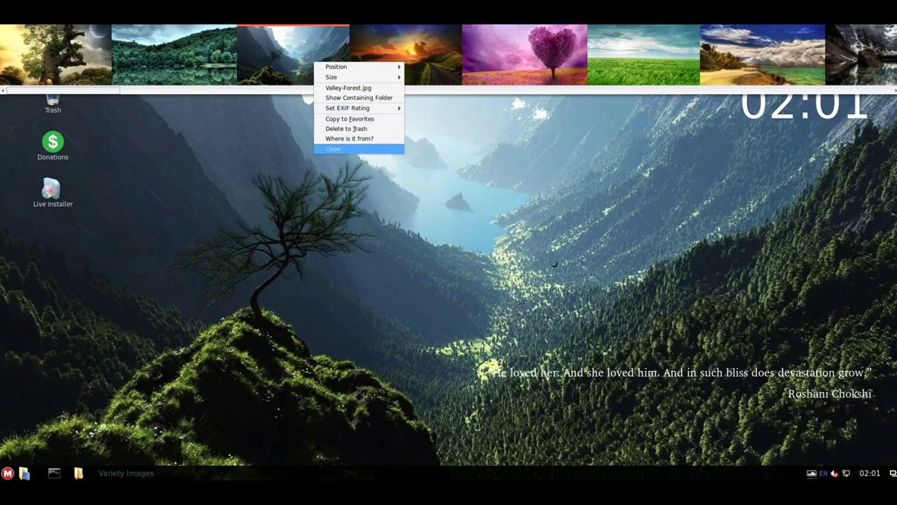
pyautogui.click(337, 148)
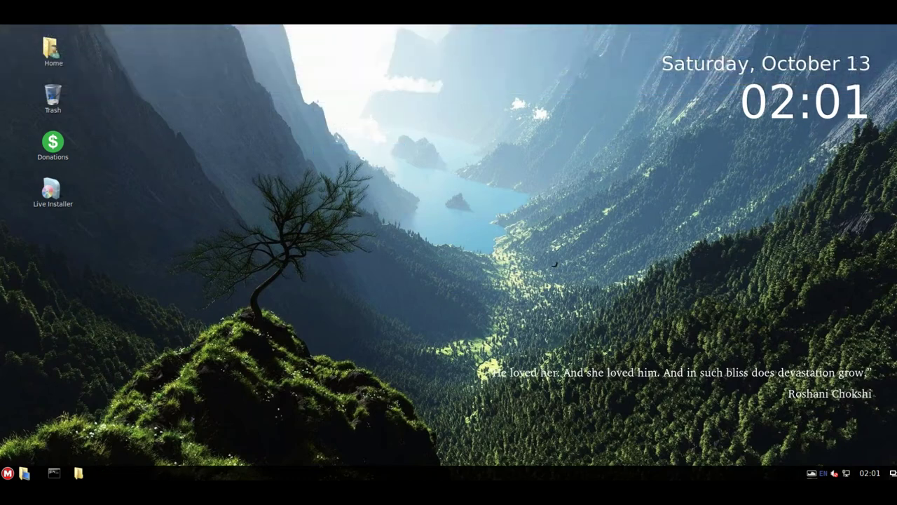
# Step: Open a terminal window, view the About information for GNOME Terminal, and dismiss it
pyautogui.press('super')
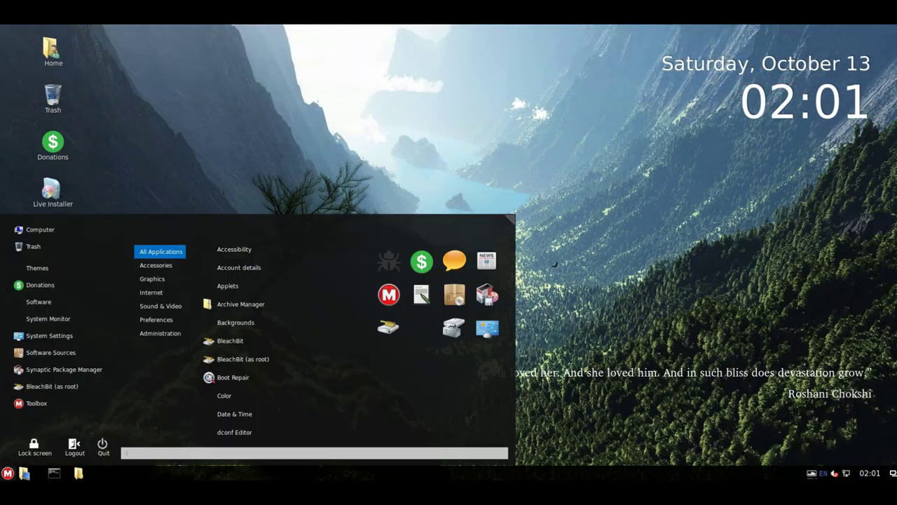
pyautogui.press('Escape')
pyautogui.click(54, 473)
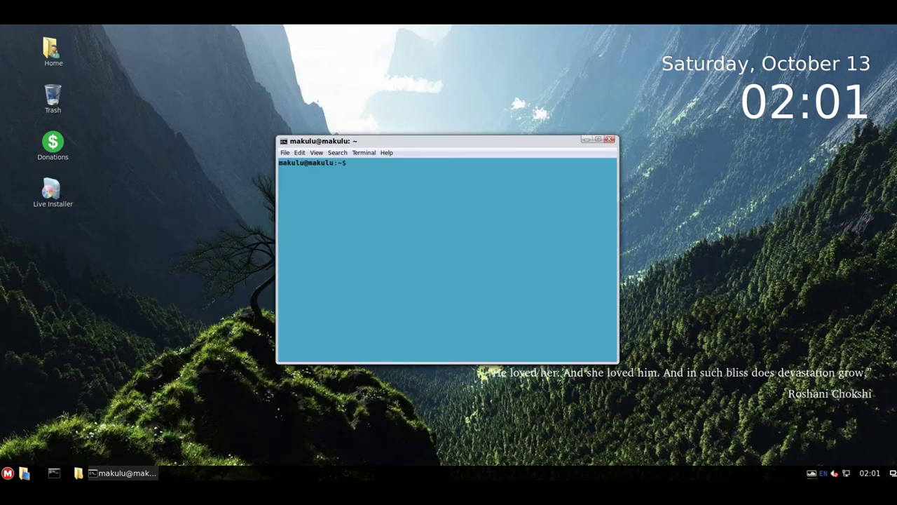
pyautogui.hotkey('alt', 'h')
pyautogui.press('Escape')
pyautogui.hotkey('alt', 'h')
pyautogui.press('a')
pyautogui.press('Return')
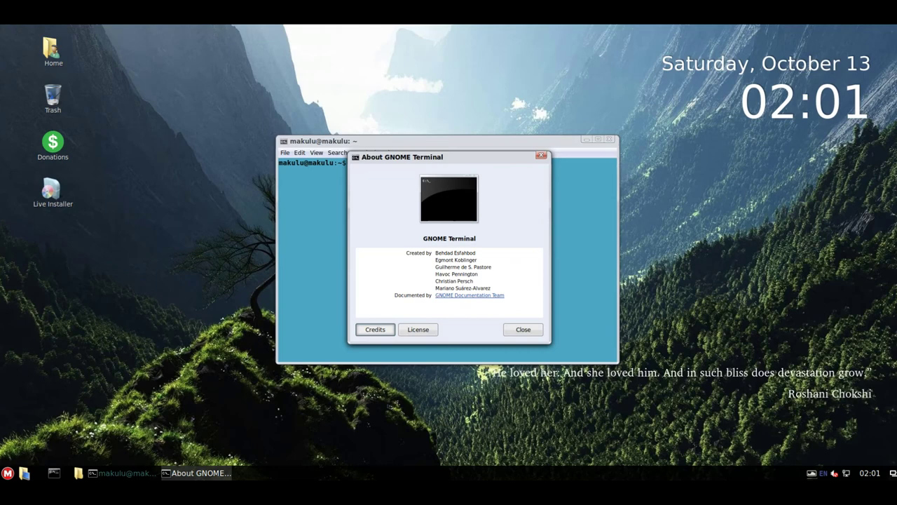
pyautogui.press('Escape')
# Step: Run uname -a and uname -r in the terminal and highlight the kernel release line for a moment
pyautogui.write('uname ')
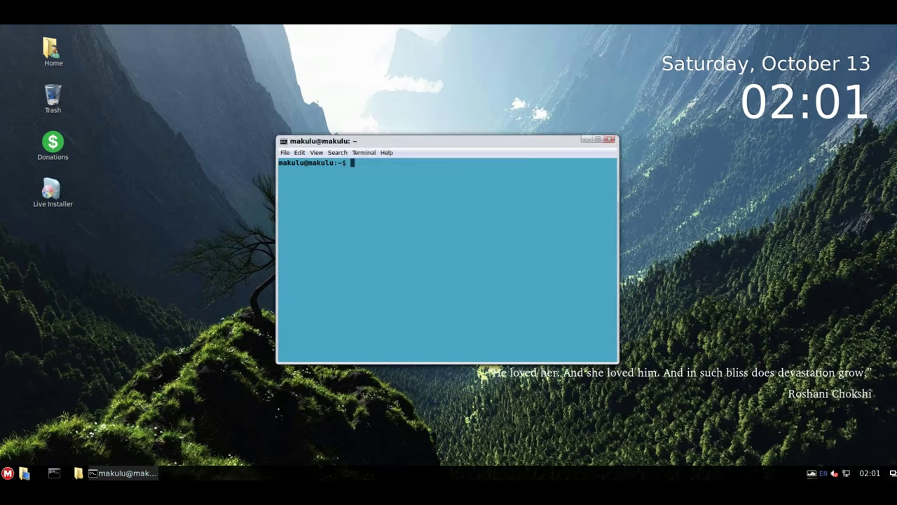
pyautogui.write('-a')
pyautogui.press('Return')
pyautogui.write('uname -r')
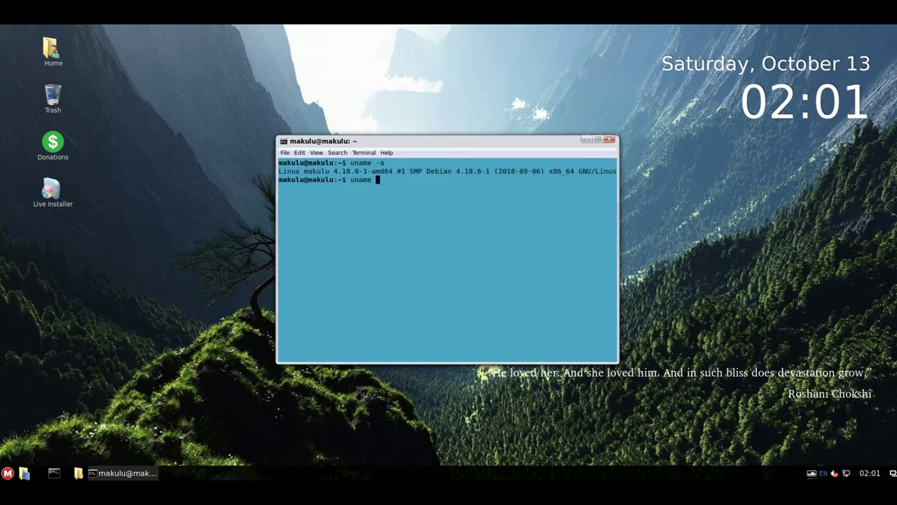
pyautogui.press('Return')
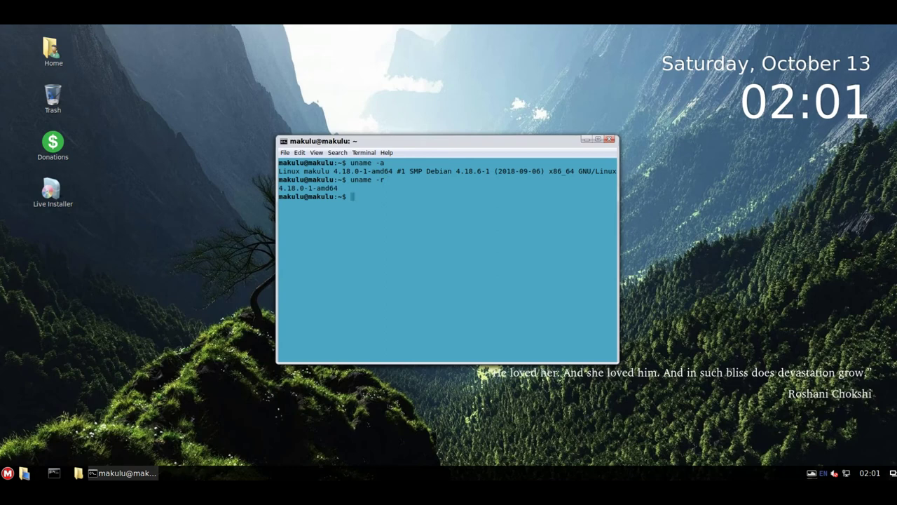
pyautogui.moveTo(615, 188); pyautogui.dragTo(278, 188)
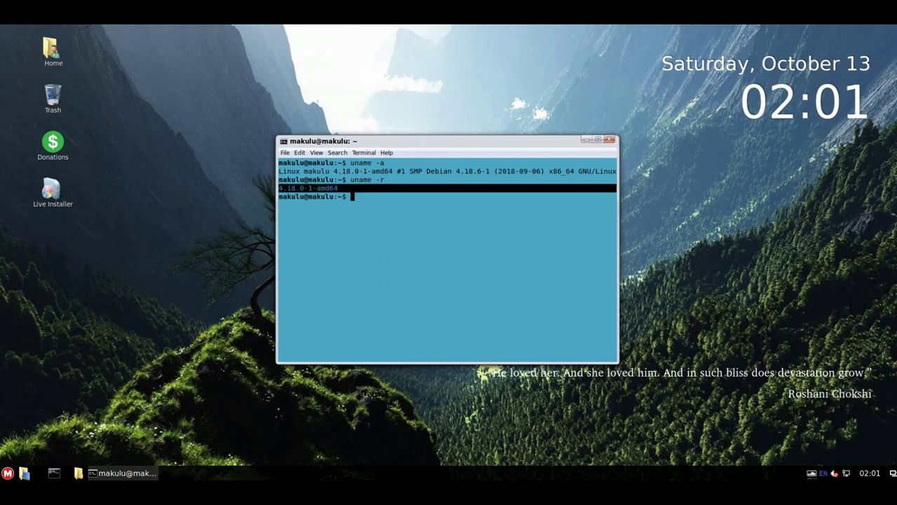
pyautogui.click(279, 188)
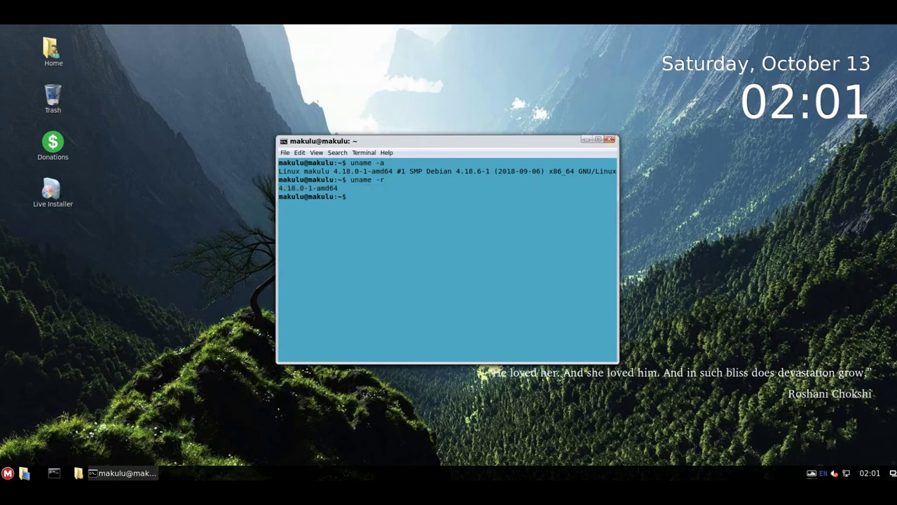
# Step: Close the terminal, look over the Home folder in the file manager, and close its window
pyautogui.hotkey('ctrl', 'd')
pyautogui.press('Return')
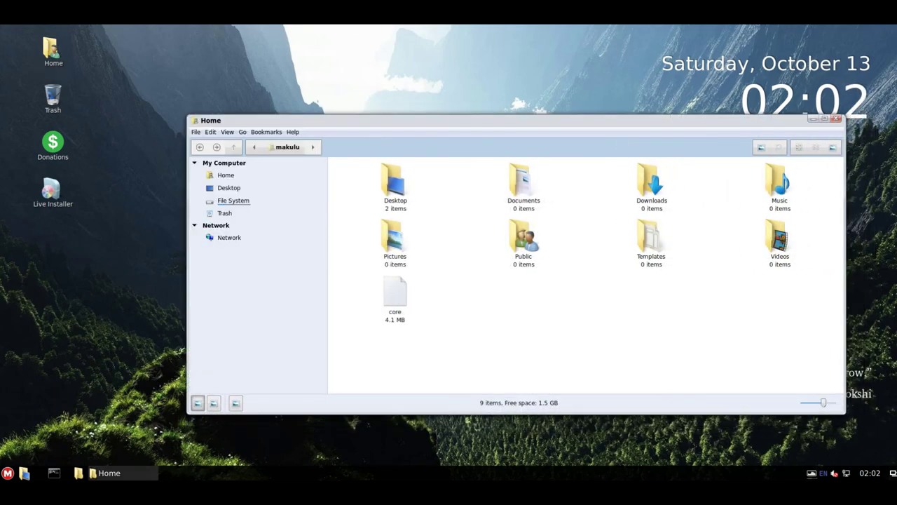
pyautogui.click(836, 119)
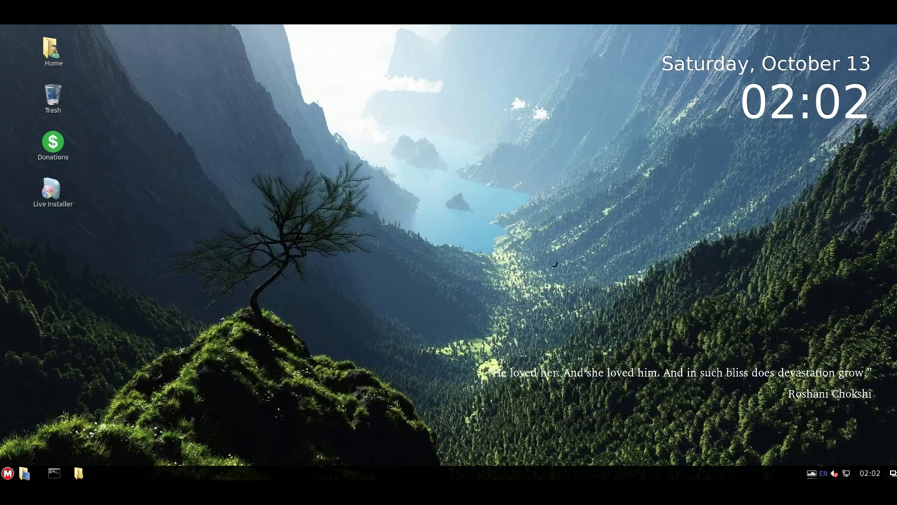